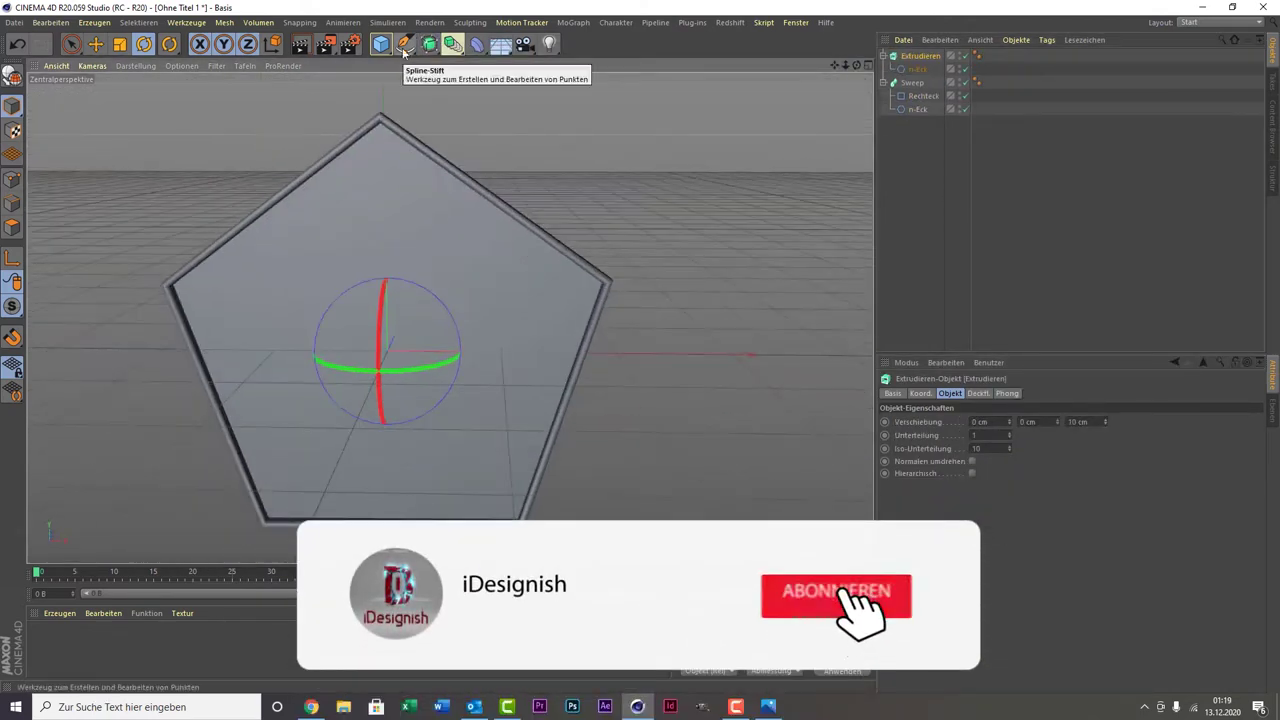
Step: Add a Ring spline from the spline primitives palette, centred on the badge
{"action": "left_click", "coordinate": [381, 43]}
{"action": "left_click", "coordinate": [543, 109]}
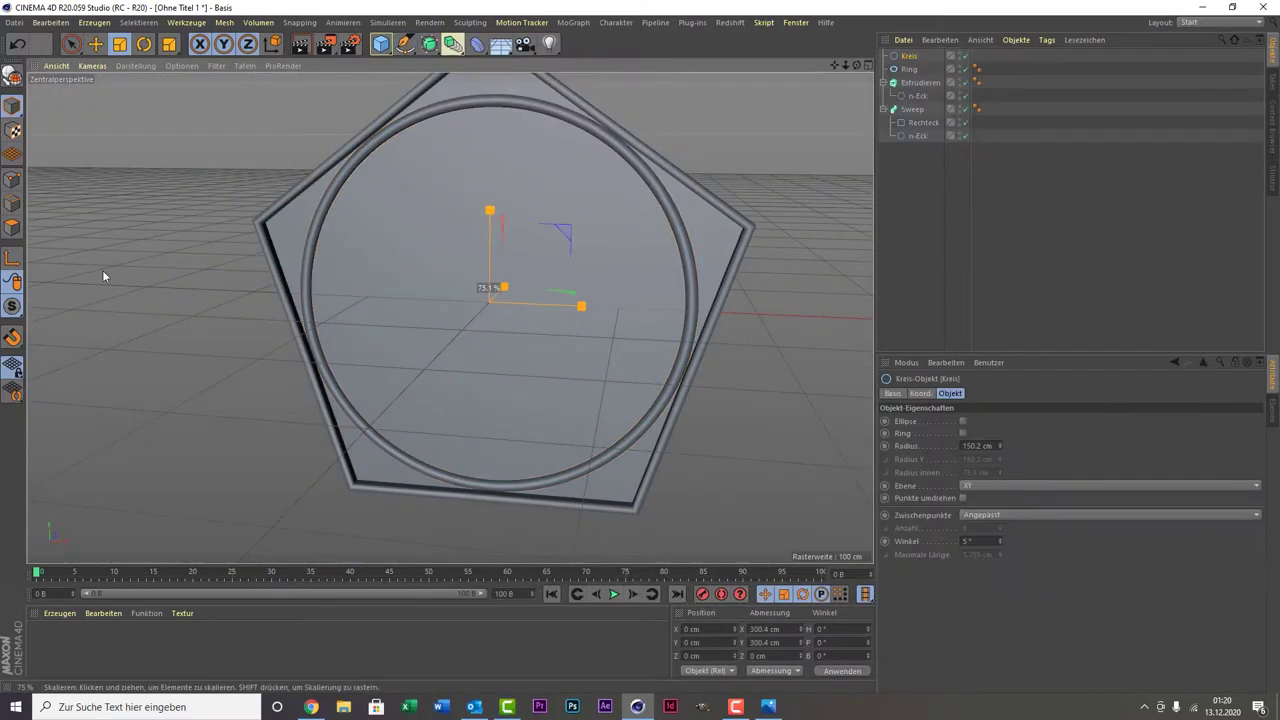
Step: Duplicate the circle as a slightly larger copy and loft the circles into a surface
{"action": "left_click_drag", "start_coordinate": [102, 276], "coordinate": [89, 317], "text": "ctrl"}
{"action": "left_click", "coordinate": [381, 43], "text": "alt"}
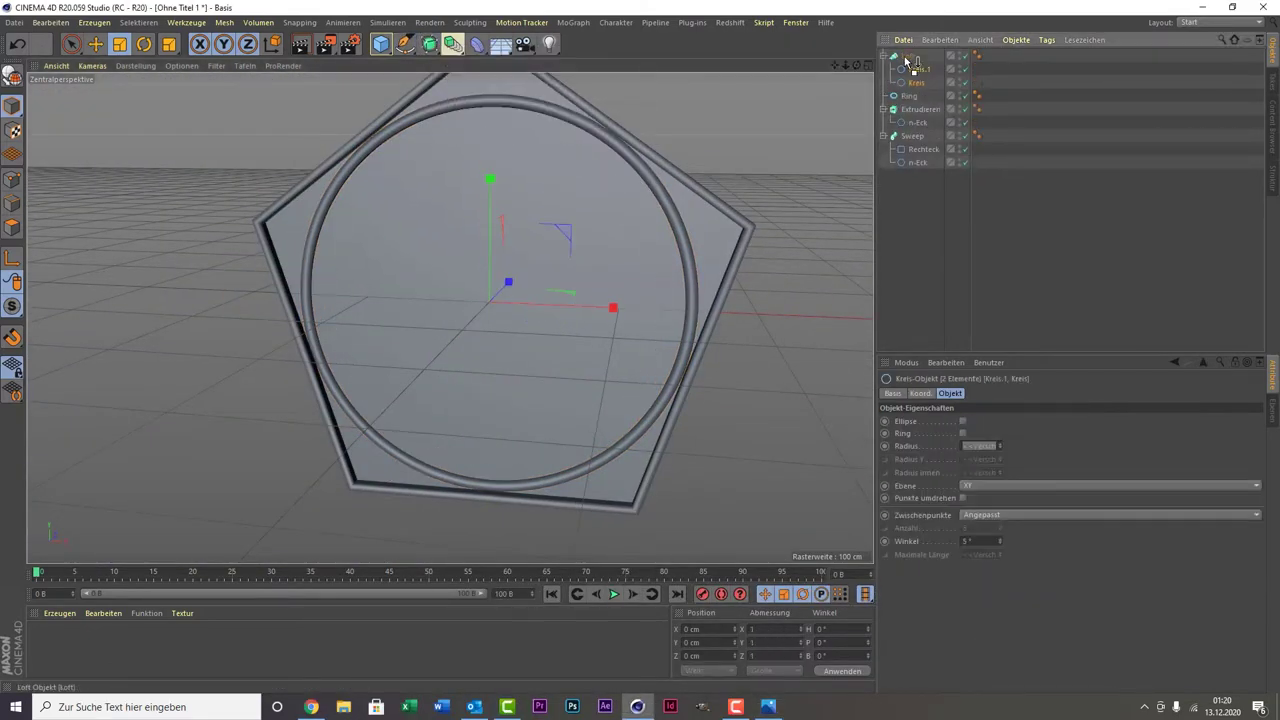
{"action": "left_click", "coordinate": [918, 84]}
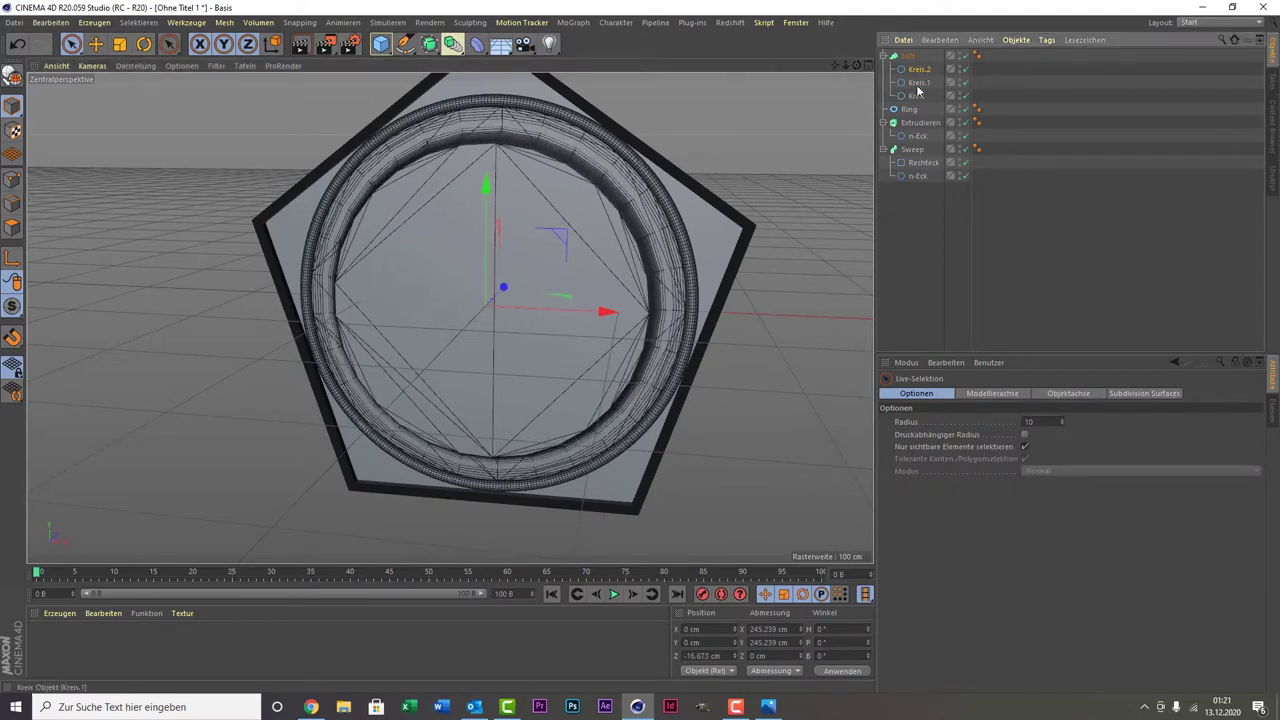
Step: Add a Zylinder cylinder to the scene, viewed at an angle around the ring
{"action": "left_click_drag", "start_coordinate": [150, 297], "coordinate": [460, 303], "text": "alt"}
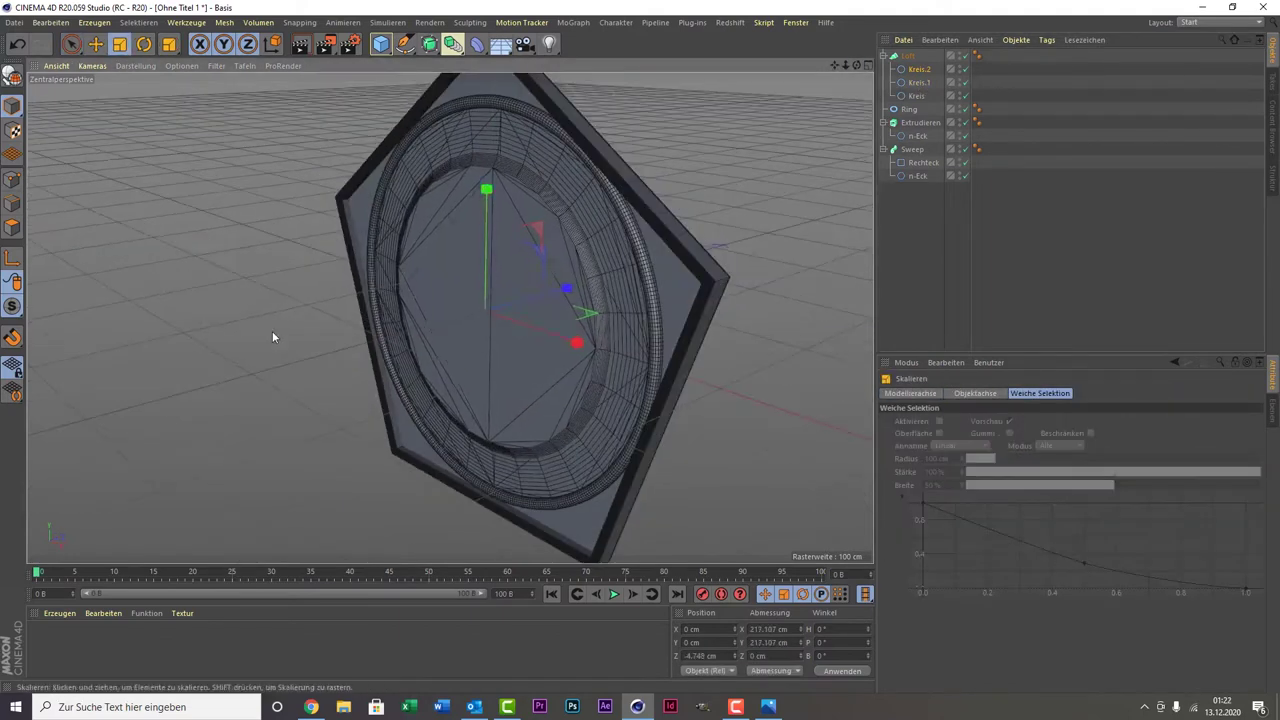
{"action": "left_click_drag", "start_coordinate": [272, 336], "coordinate": [380, 300], "text": "alt"}
{"action": "left_click", "coordinate": [381, 43]}
{"action": "left_click", "coordinate": [609, 57]}
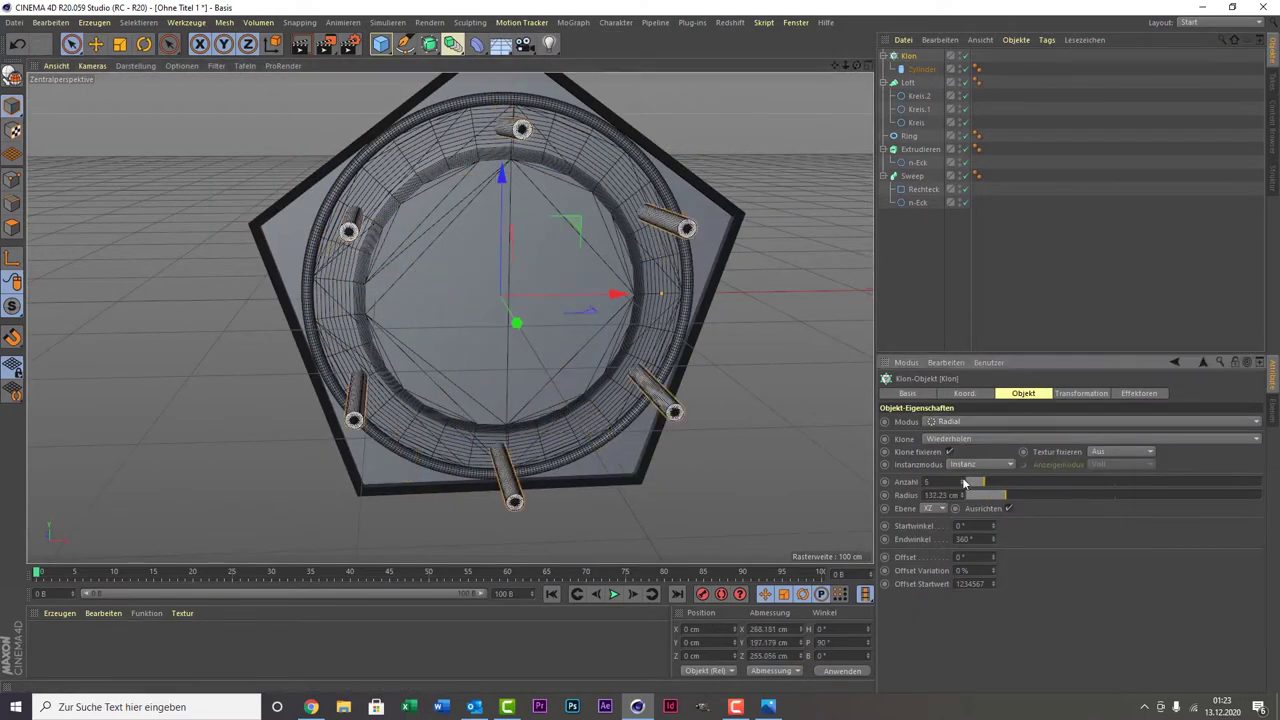
Step: Increase the Klon Anzahl so more cylinders are cloned radially around the ring
{"action": "left_click_drag", "start_coordinate": [964, 483], "coordinate": [868, 75]}
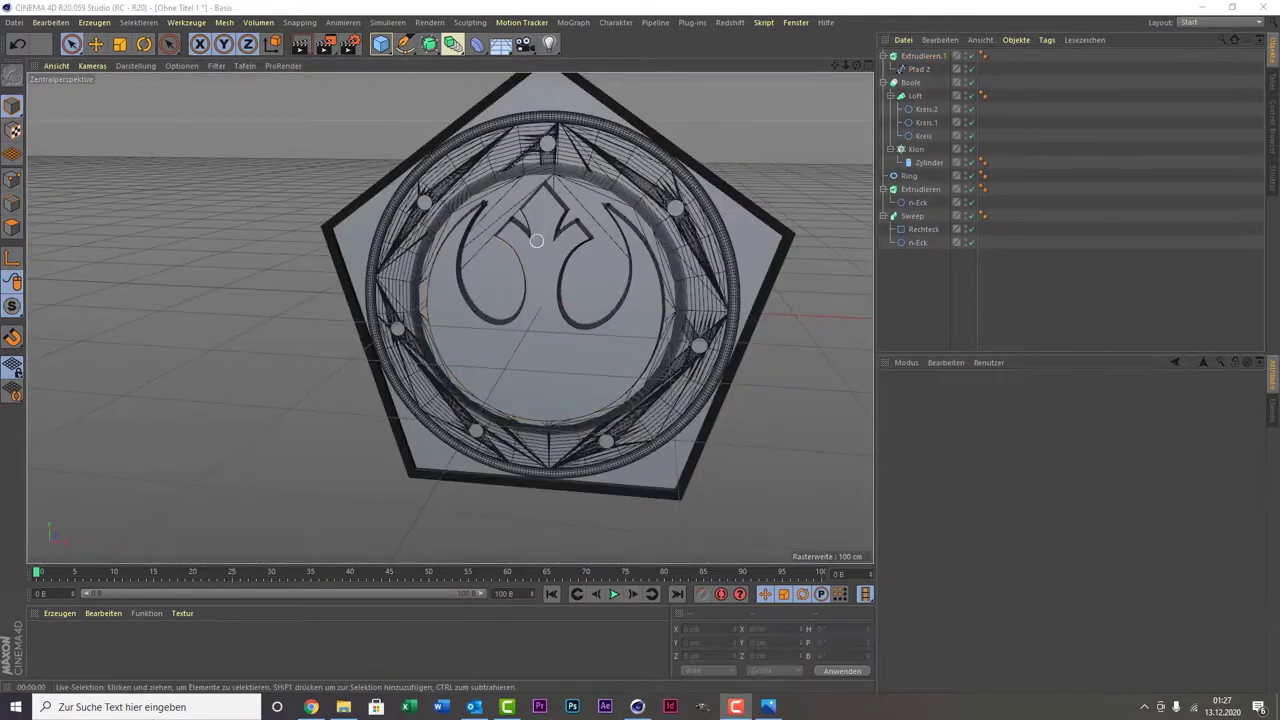
Step: Create a new Redshift material and open its Shader Graph
{"action": "left_click", "coordinate": [59, 613]}
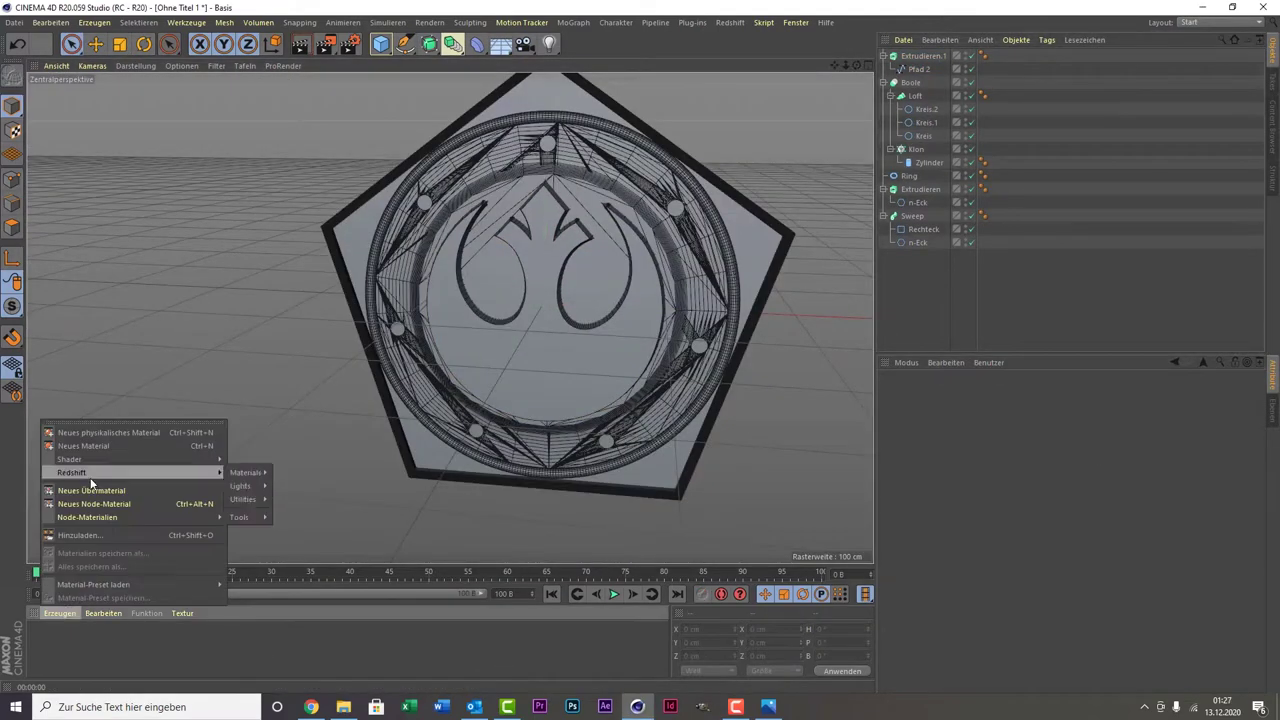
{"action": "double_click", "coordinate": [42, 635]}
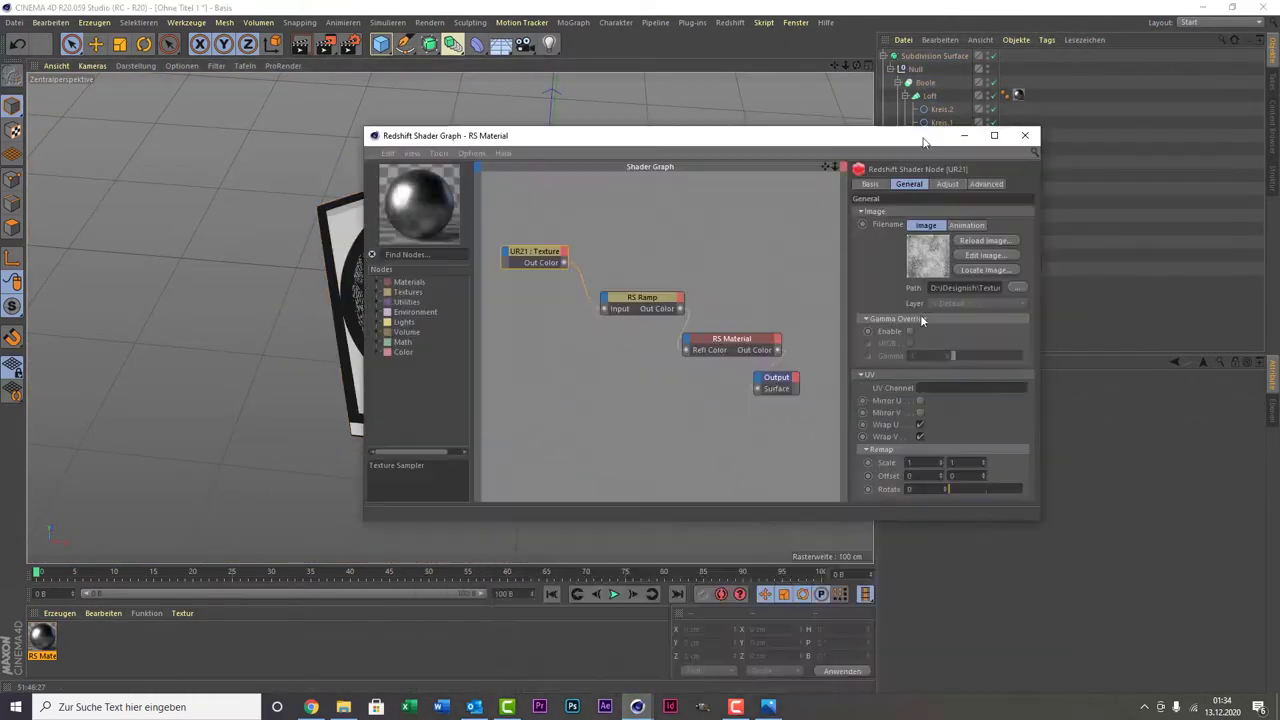
Step: Connect the texture to the RS Ramp Input and select the loft cap Deckfläche 1
{"action": "left_click_drag", "start_coordinate": [680, 308], "coordinate": [692, 343]}
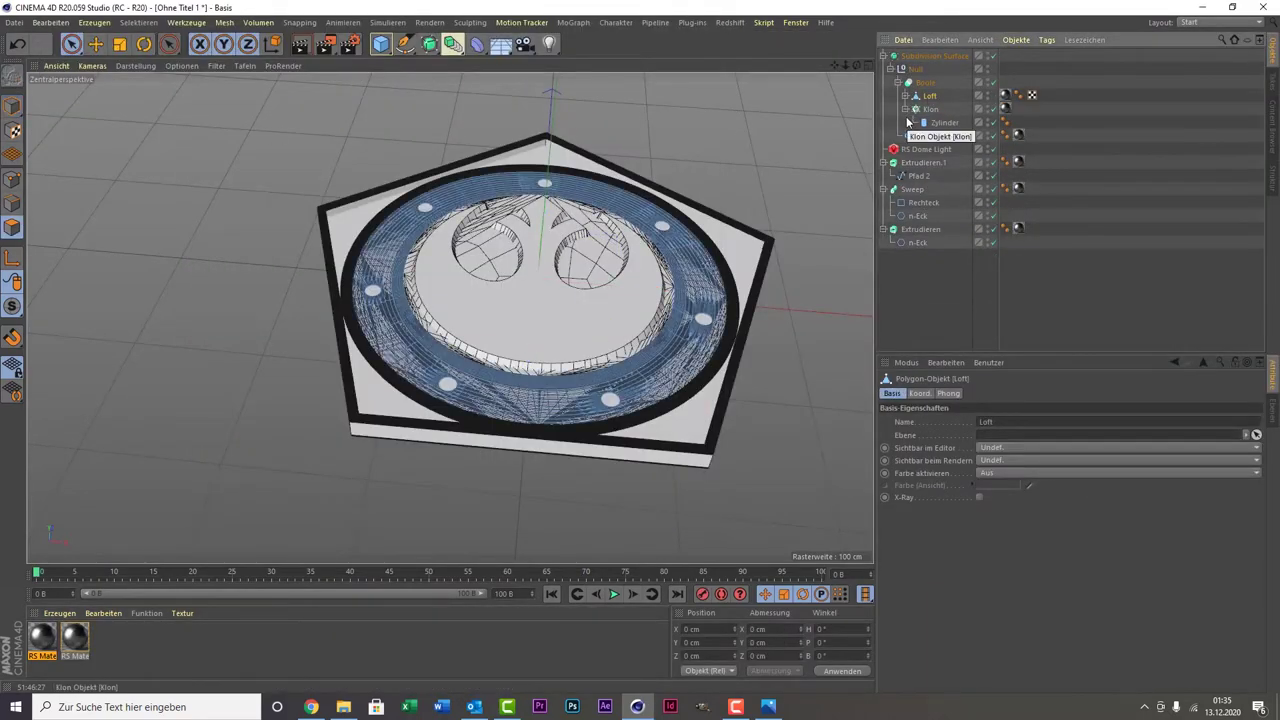
{"action": "left_click", "coordinate": [528, 286]}
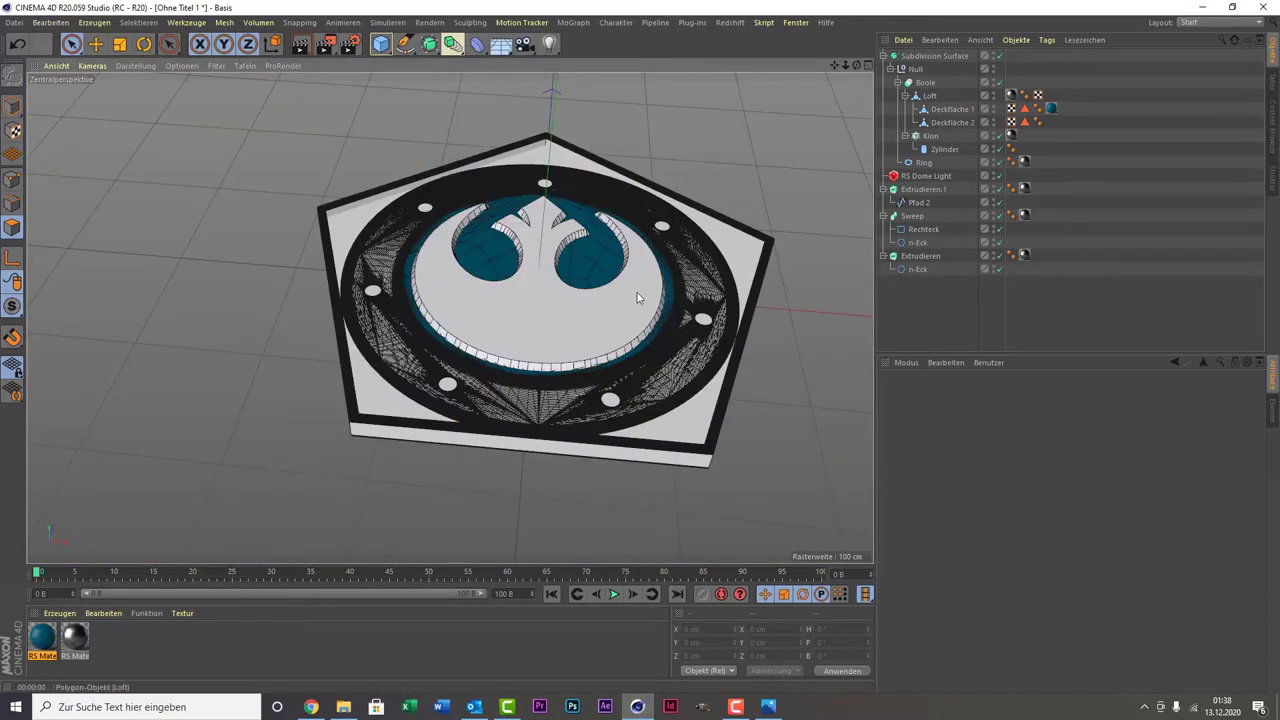
Step: Start a live Redshift render of the current view in the RenderView
{"action": "left_click", "coordinate": [918, 83]}
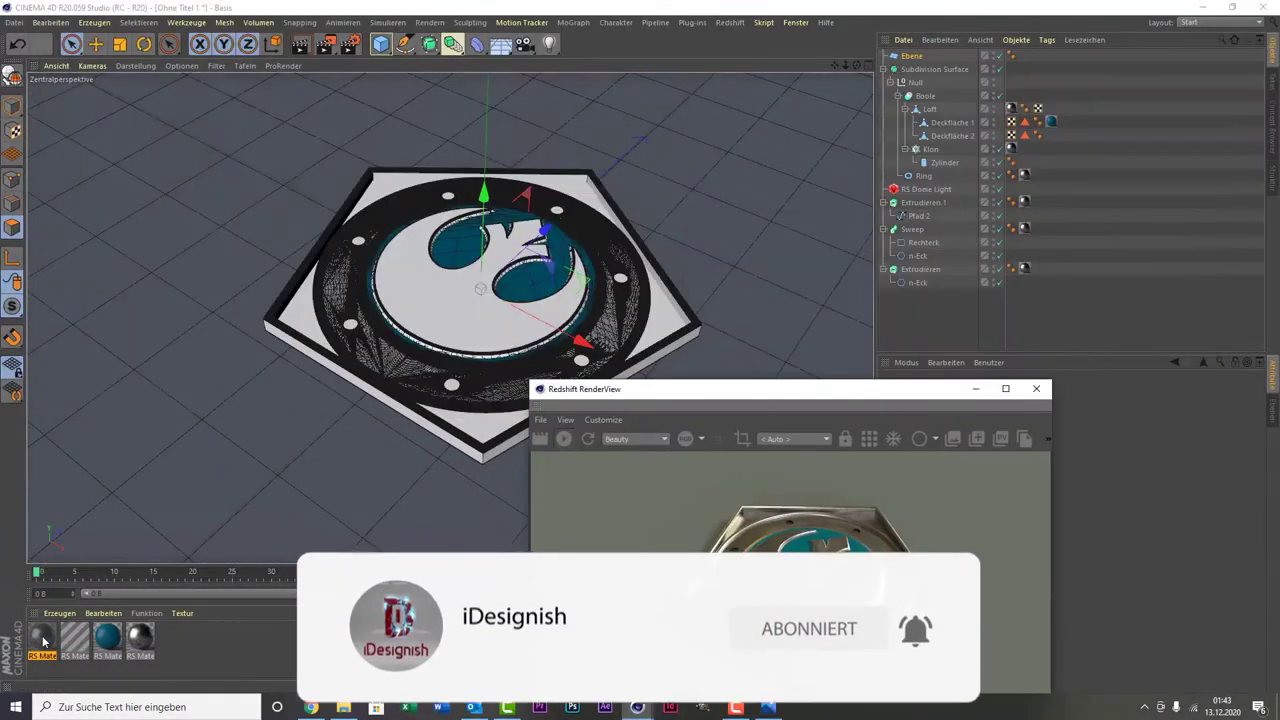
Step: Confirm the floor colour and add the Stabparkett wood texture to the floor material's graph
{"action": "left_click", "coordinate": [609, 399]}
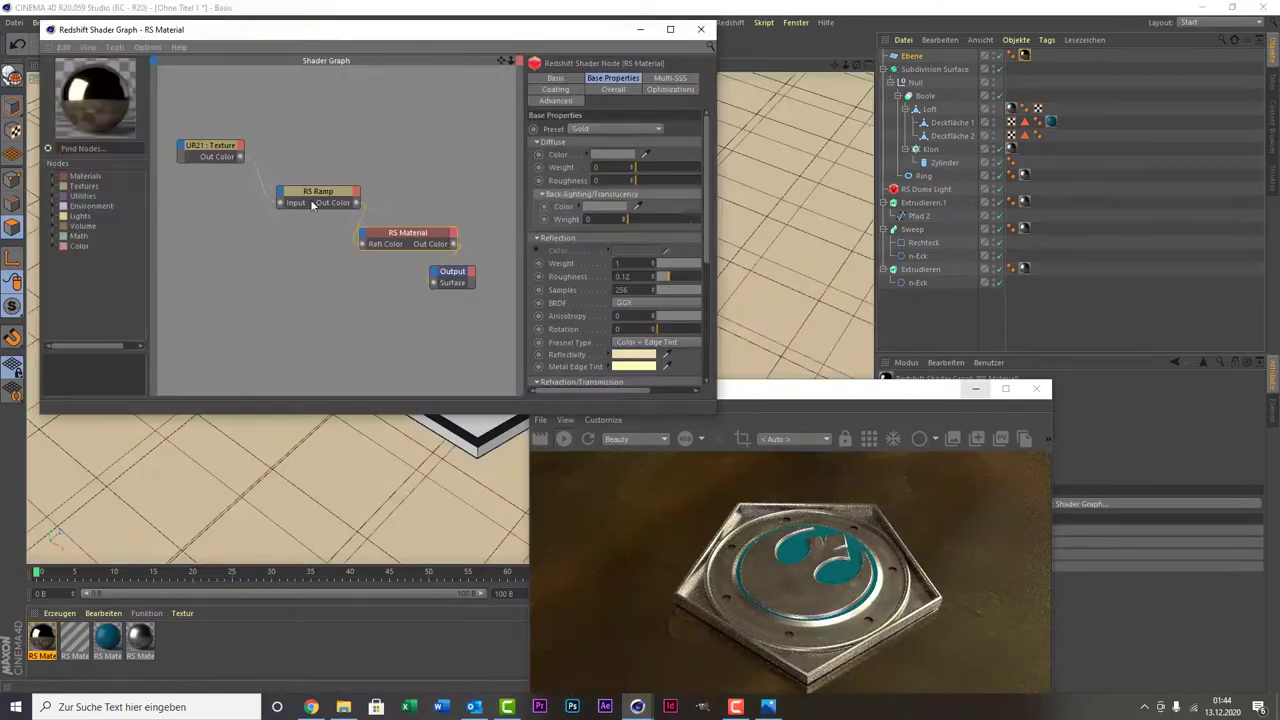
{"action": "left_click_drag", "start_coordinate": [829, 235], "coordinate": [307, 294]}
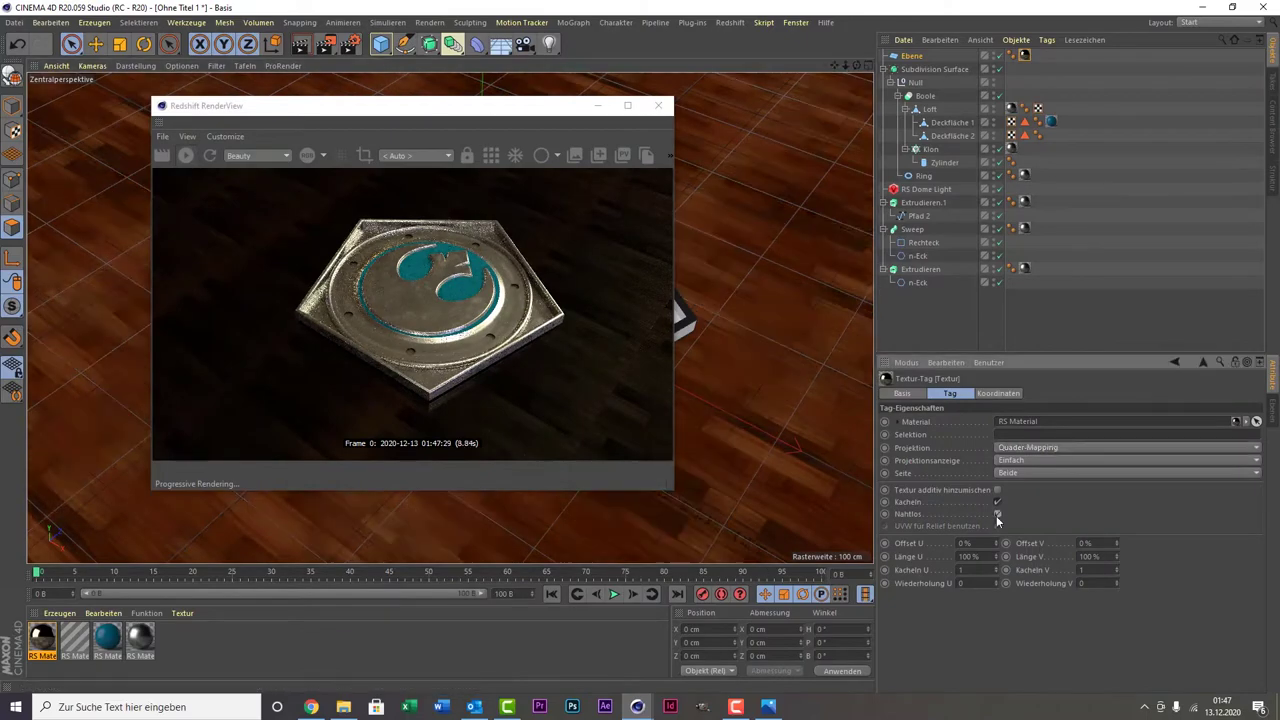
{"action": "left_click_drag", "start_coordinate": [740, 420], "coordinate": [697, 76], "text": "alt"}
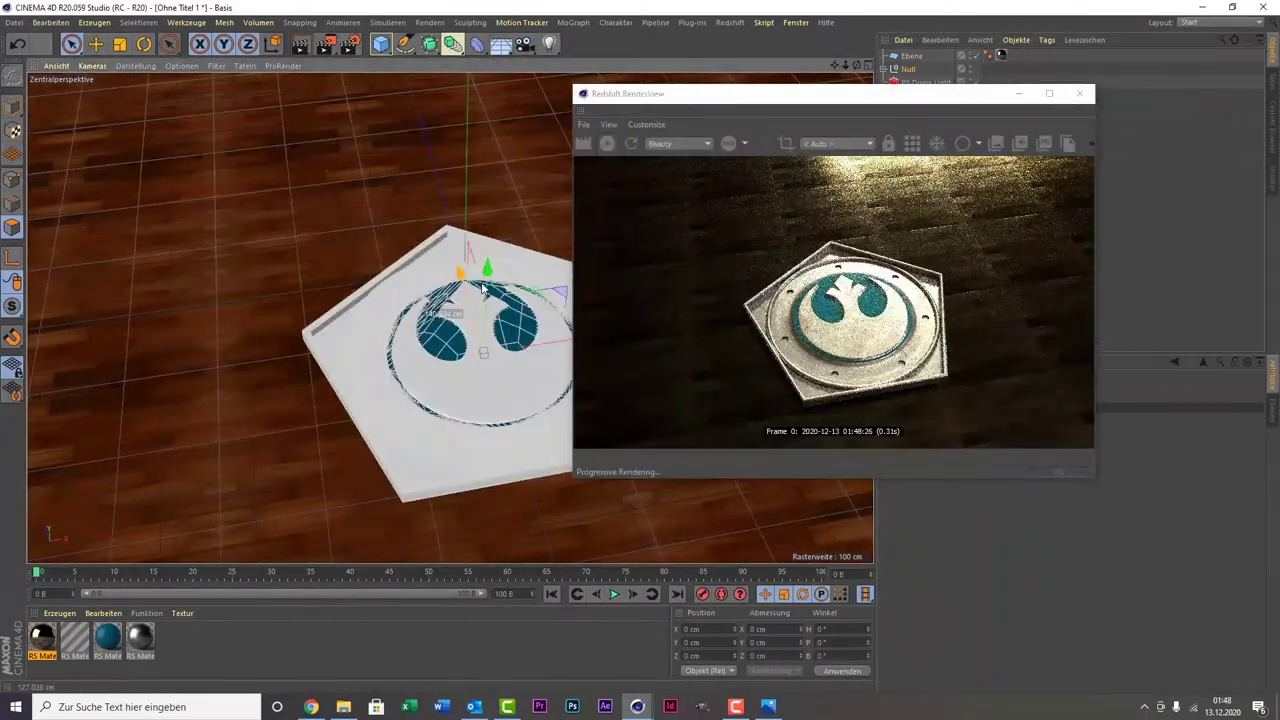
{"action": "left_click_drag", "start_coordinate": [483, 289], "coordinate": [943, 85], "text": "alt"}
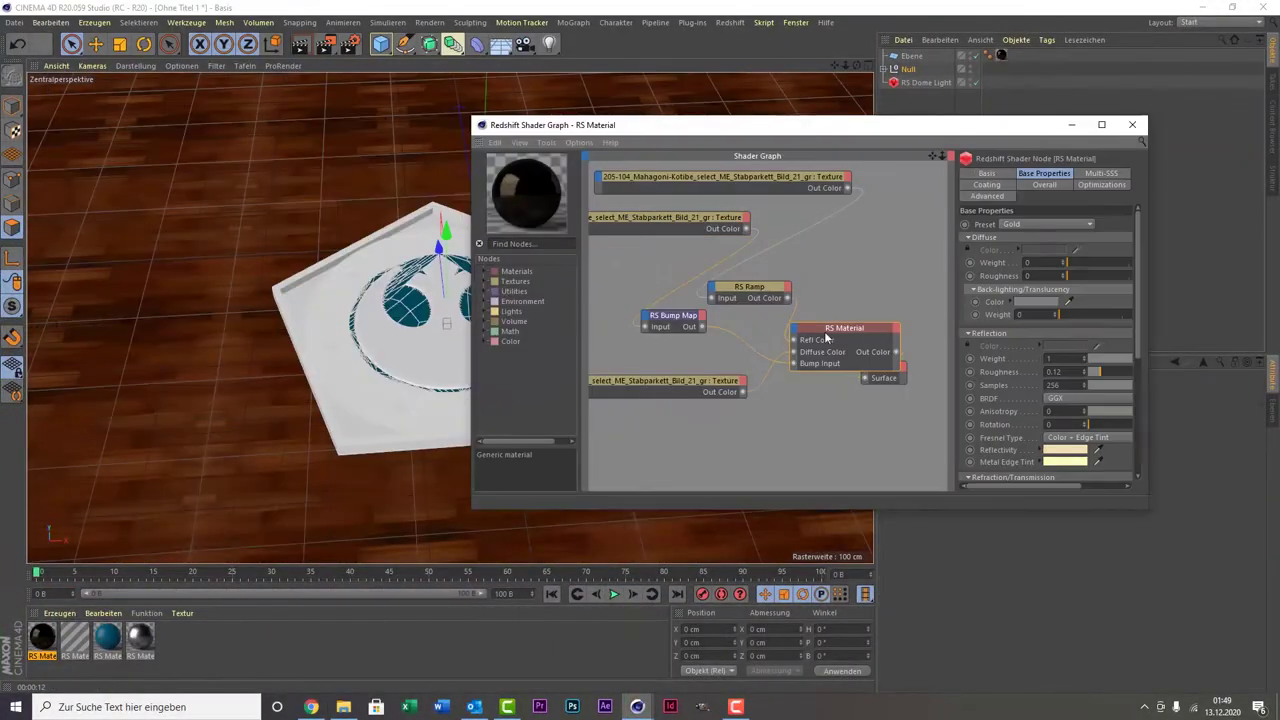
Step: Stretch the bright end of the RS Ramp gradient on the badge material
{"action": "left_click", "coordinate": [749, 287]}
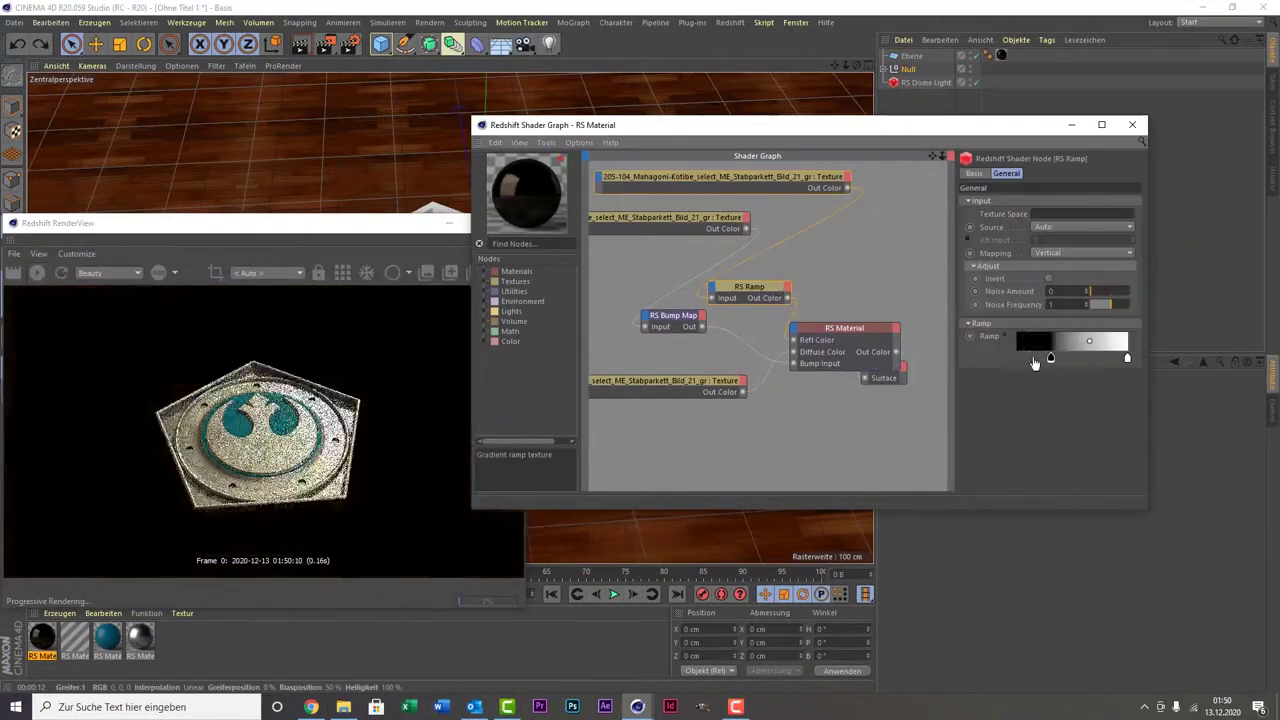
{"action": "left_click_drag", "start_coordinate": [1076, 358], "coordinate": [1127, 358]}
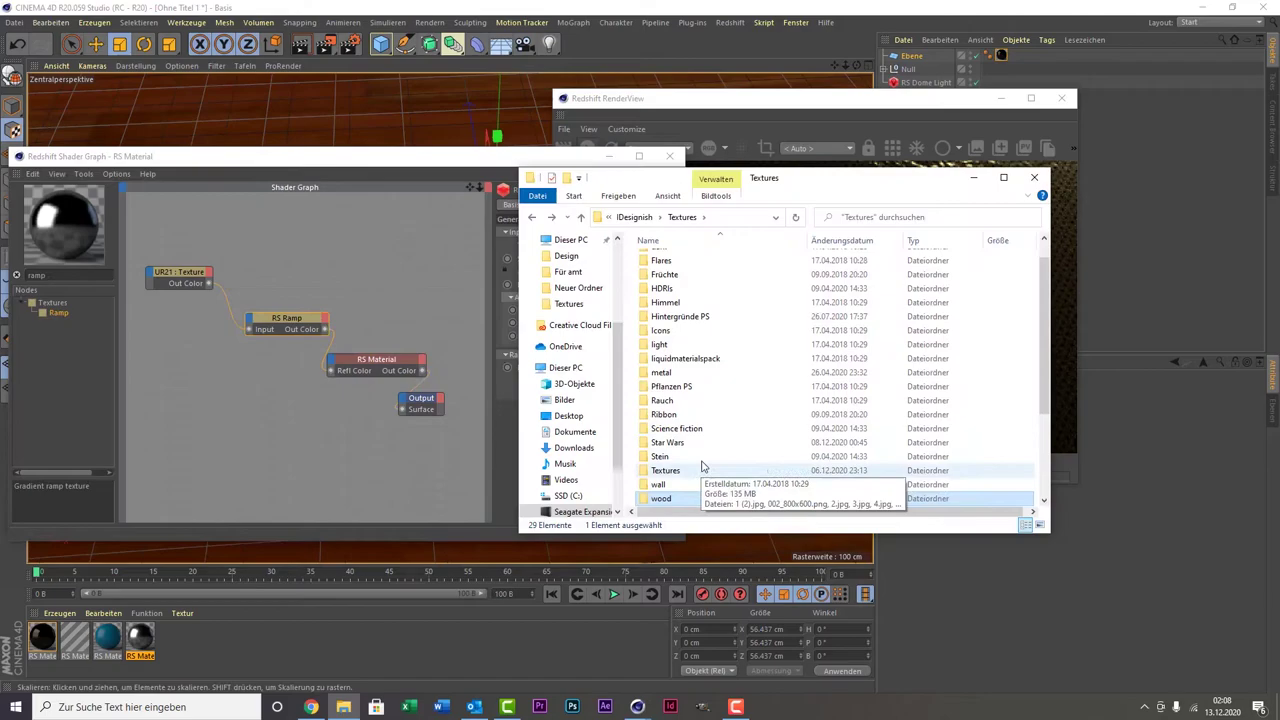
Step: Add the UR23 texture to the Shader Graph and change the RS Ramp's Mapping setting
{"action": "double_click", "coordinate": [702, 466]}
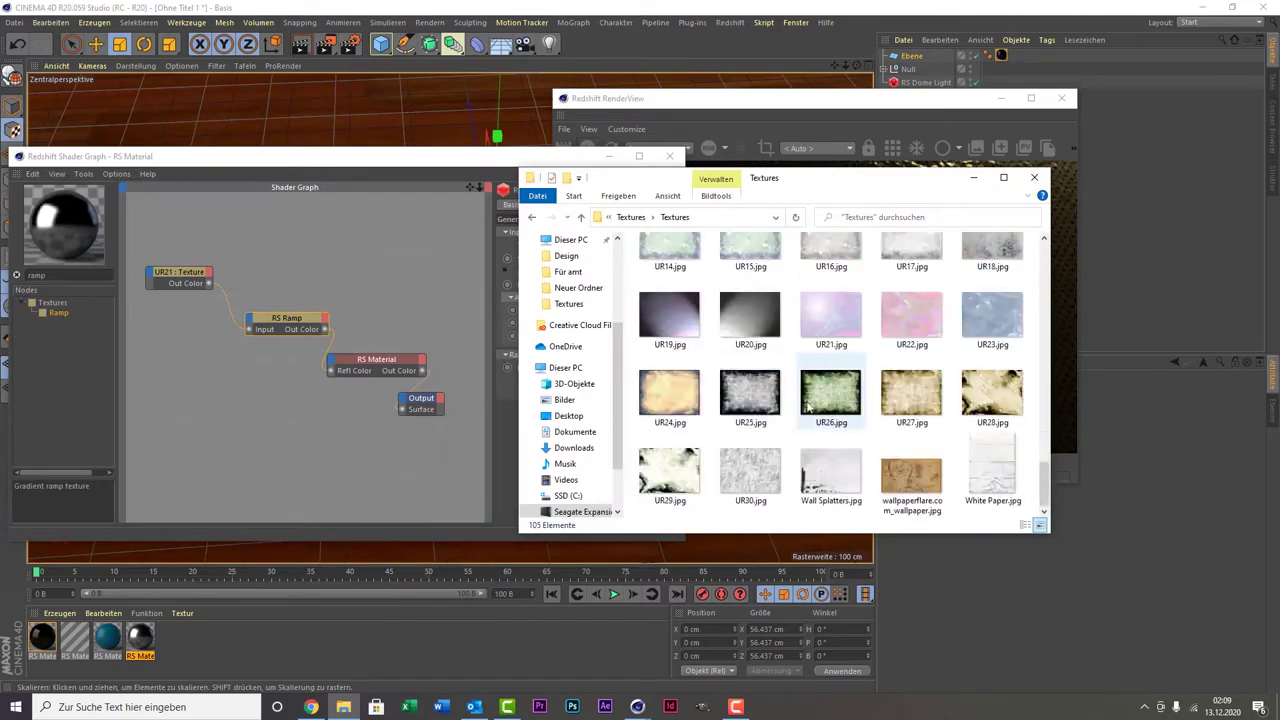
{"action": "left_click", "coordinate": [250, 319]}
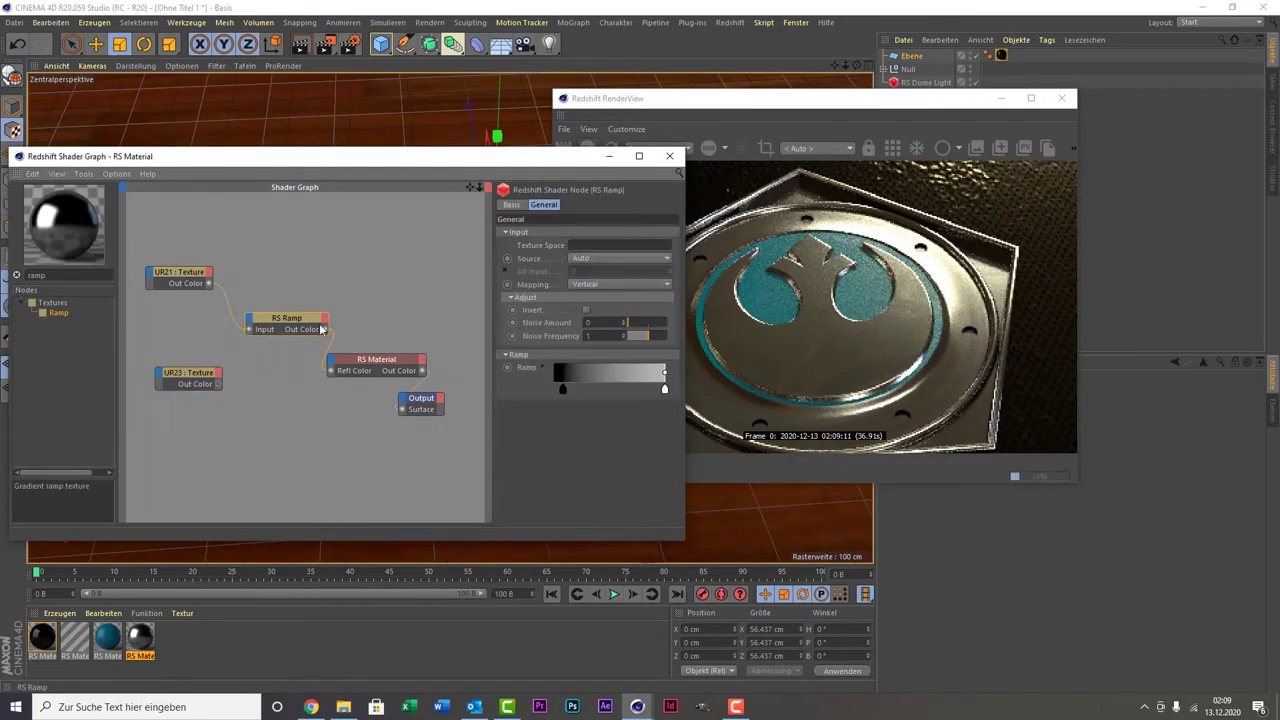
{"action": "left_click", "coordinate": [603, 285]}
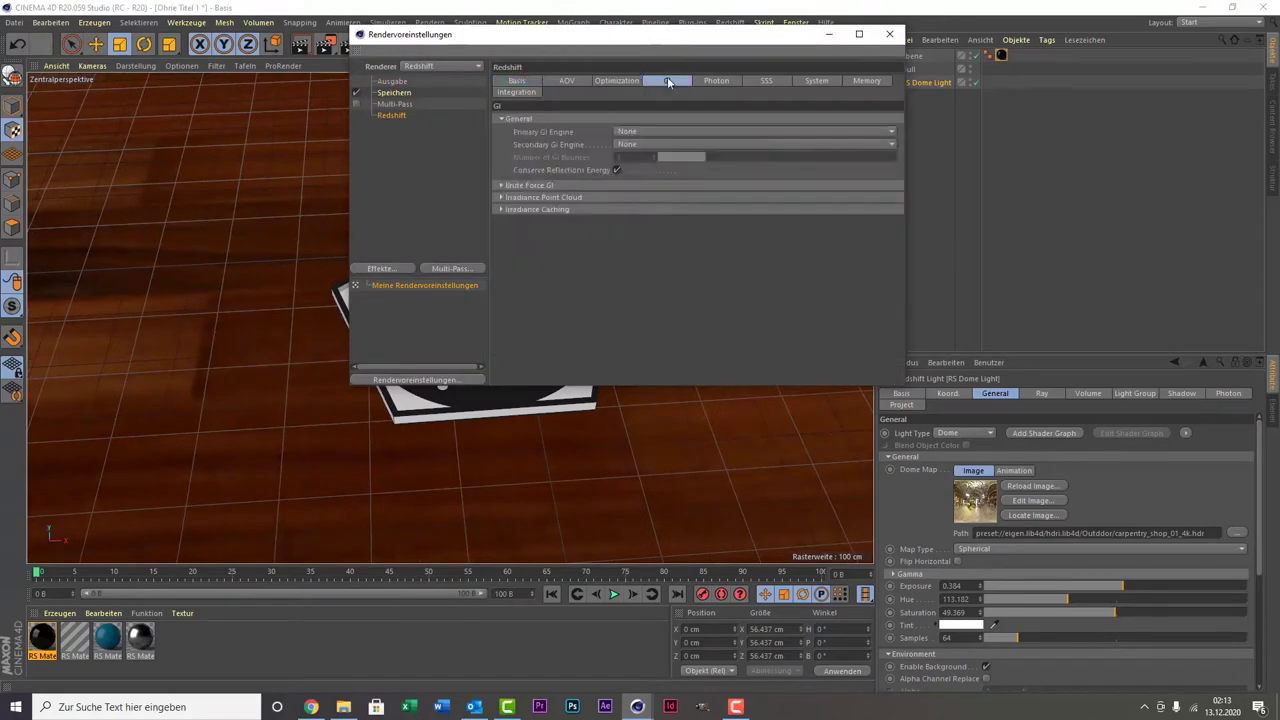
Step: In Render Settings under Speichern, choose the file path for the rendered image
{"action": "left_click", "coordinate": [393, 92]}
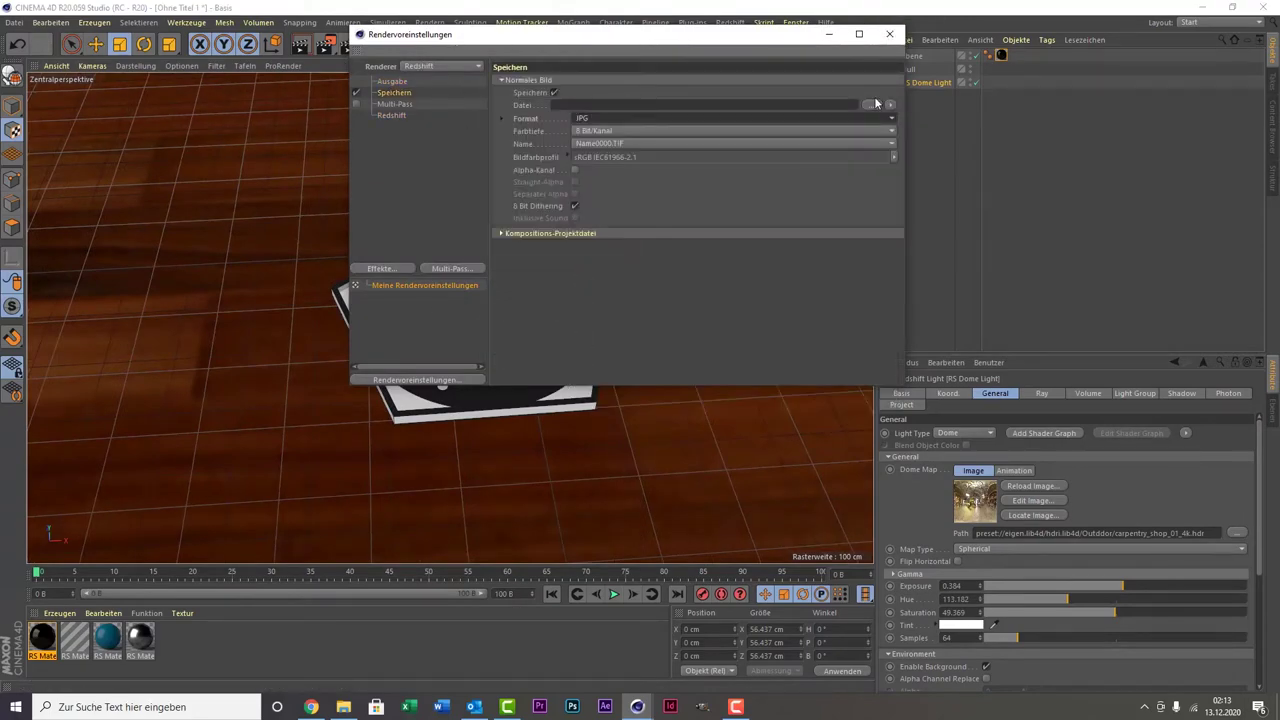
{"action": "left_click", "coordinate": [893, 105]}
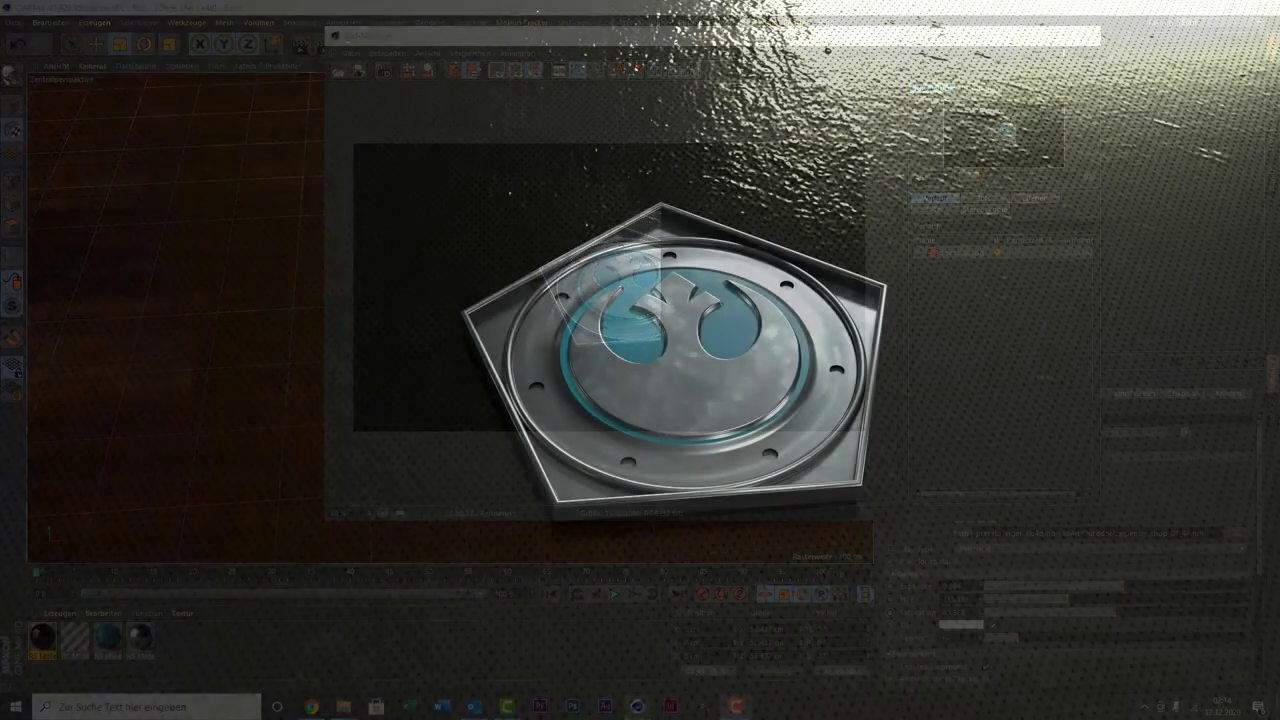